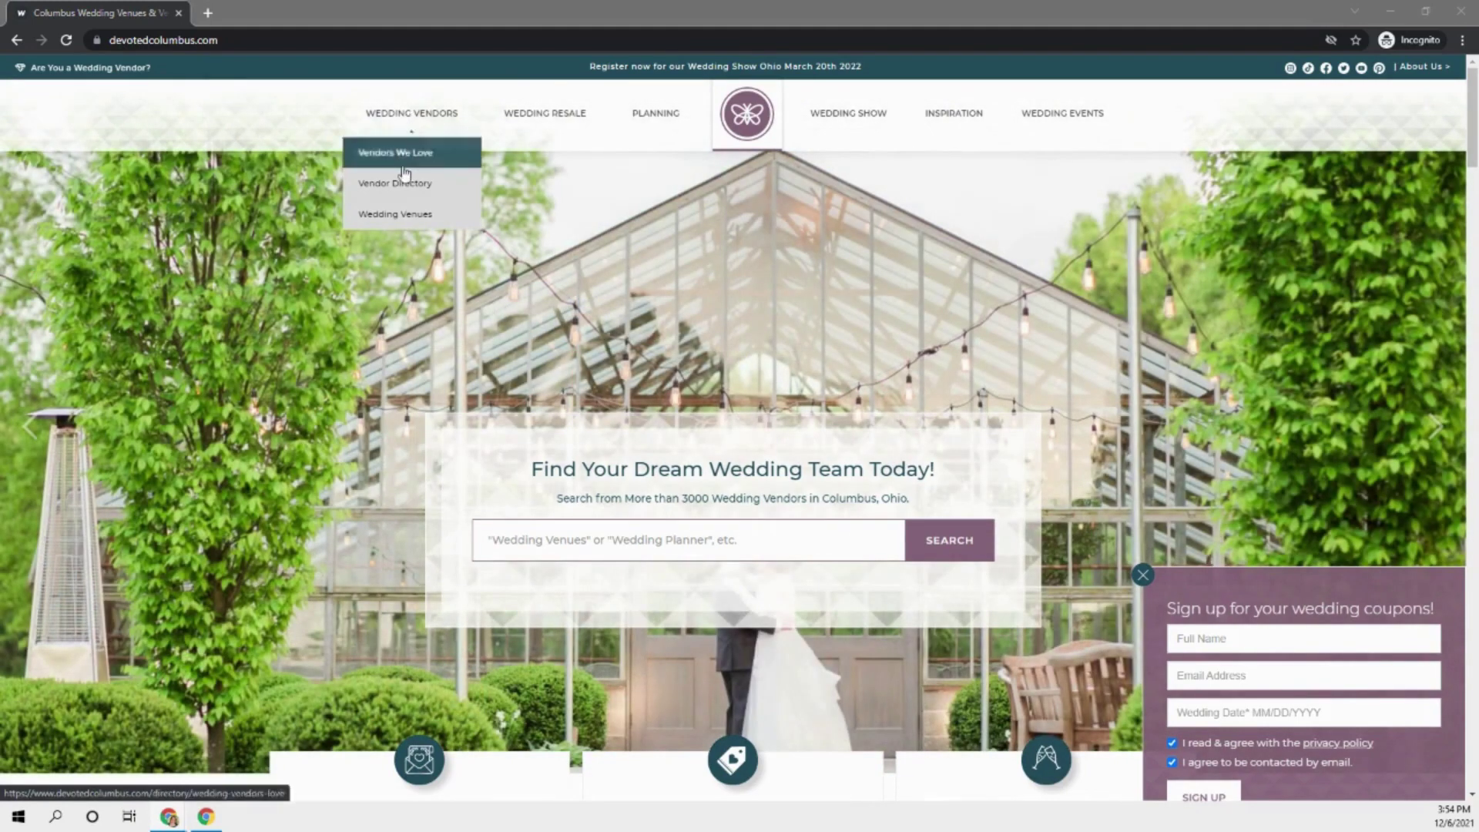
Step: Go to the Vendor Directory and open the Disc Jockey Columbus listings
click(402, 181)
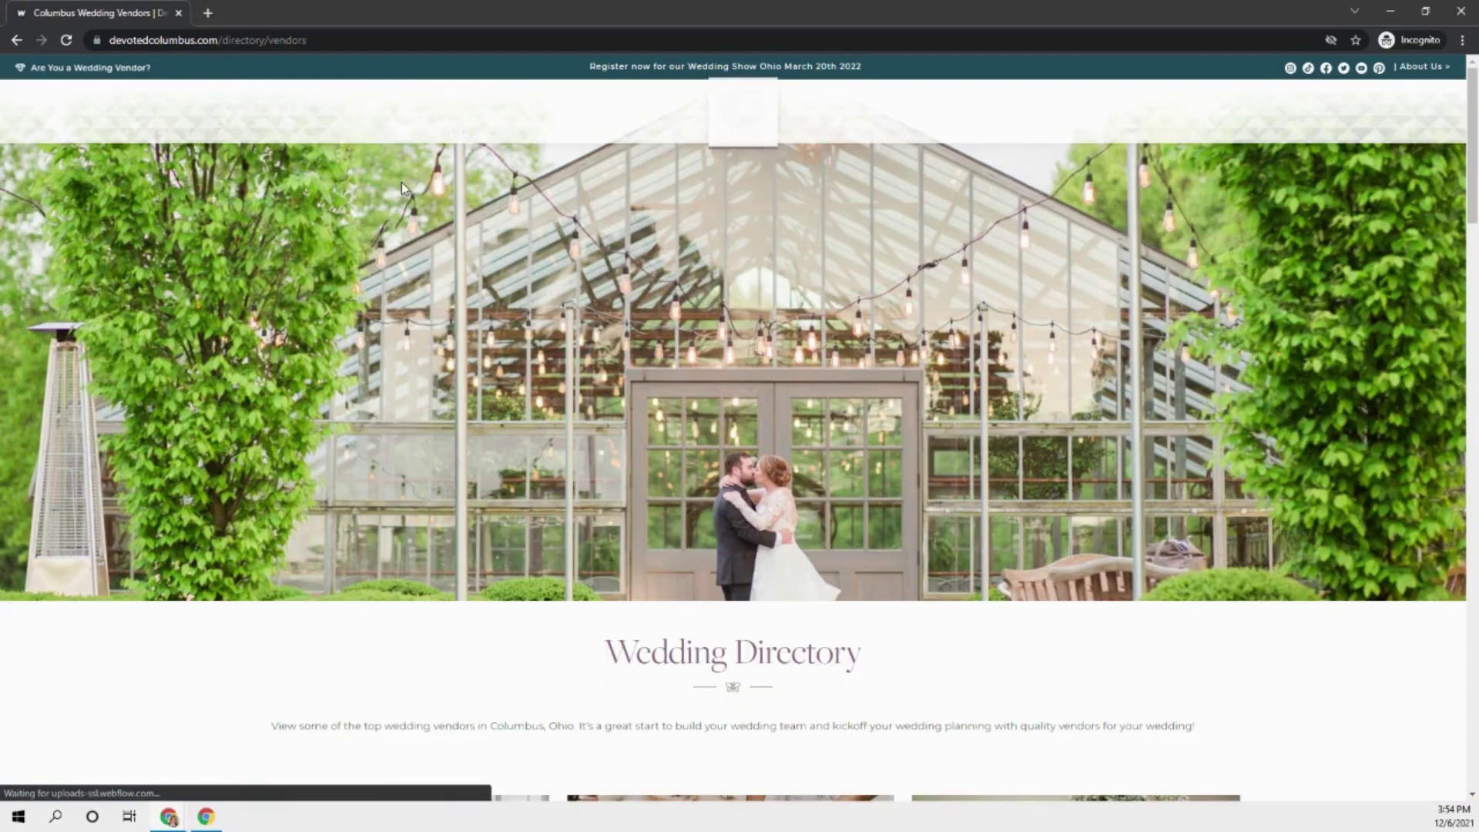
scroll(485, 339, down, 3)
scroll(484, 339, down, 3)
scroll(485, 339, down, 3)
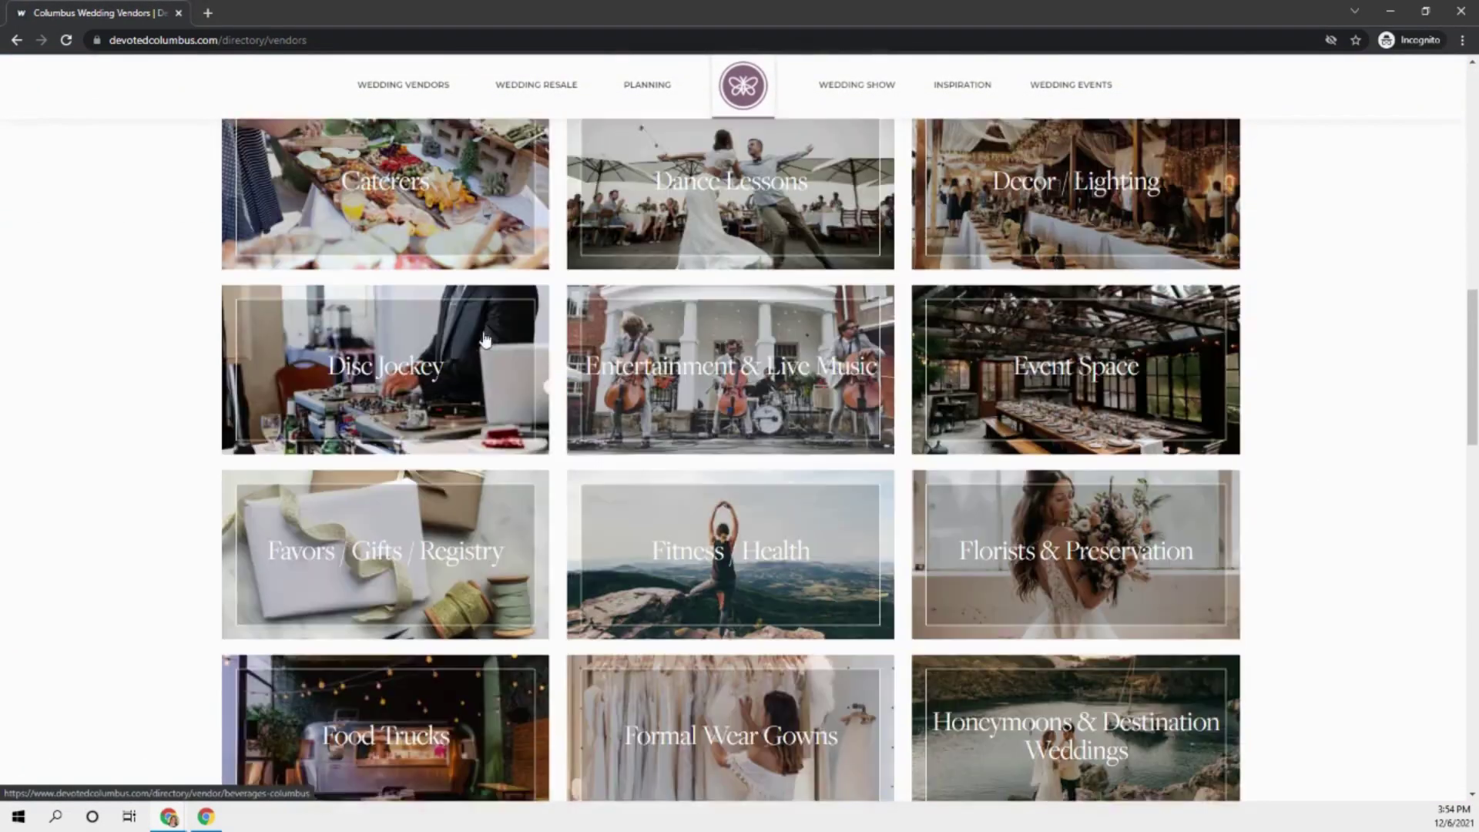
click(373, 374)
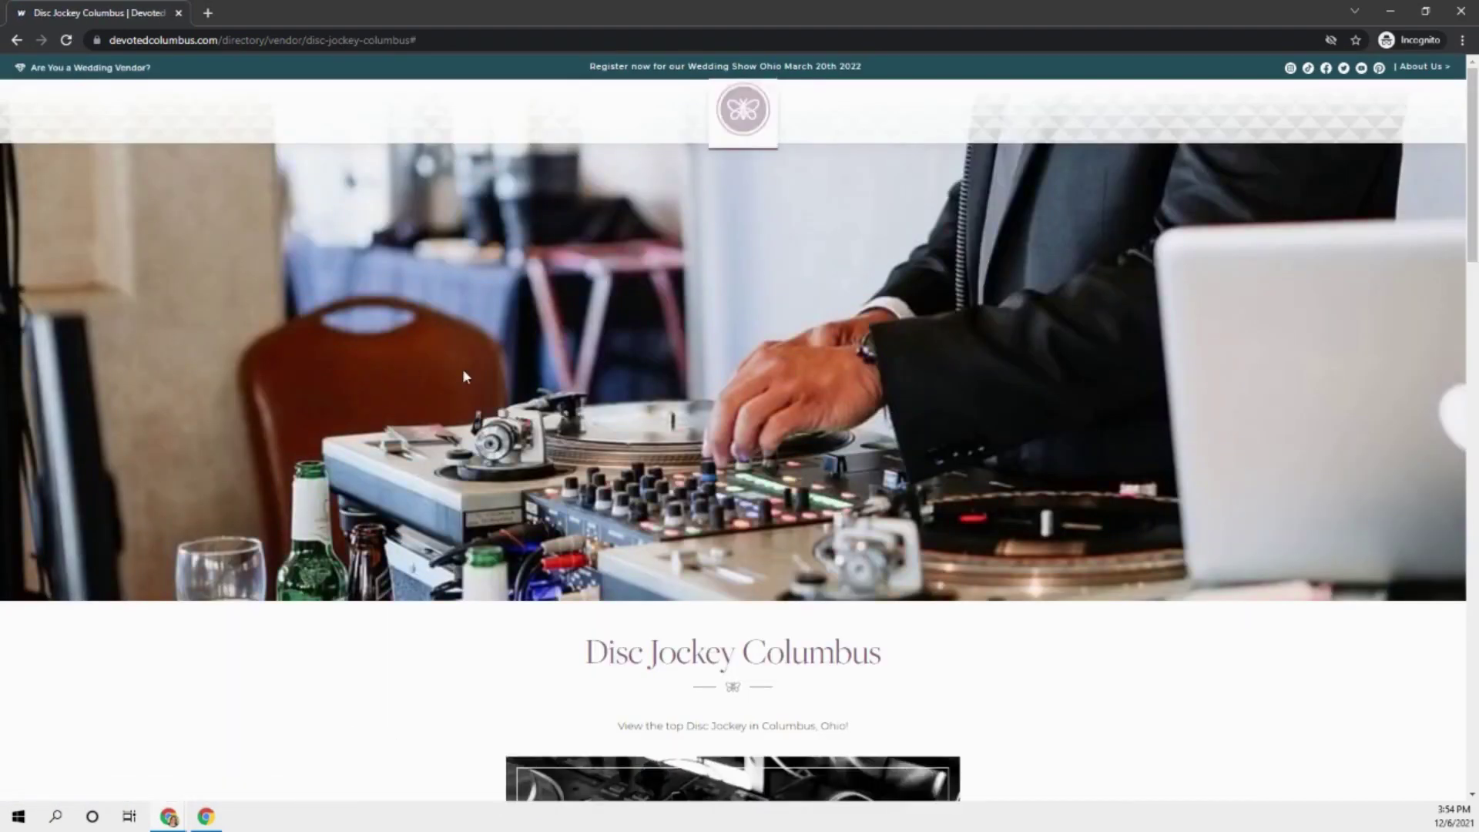
scroll(463, 368, down, 5)
scroll(464, 370, down, 2)
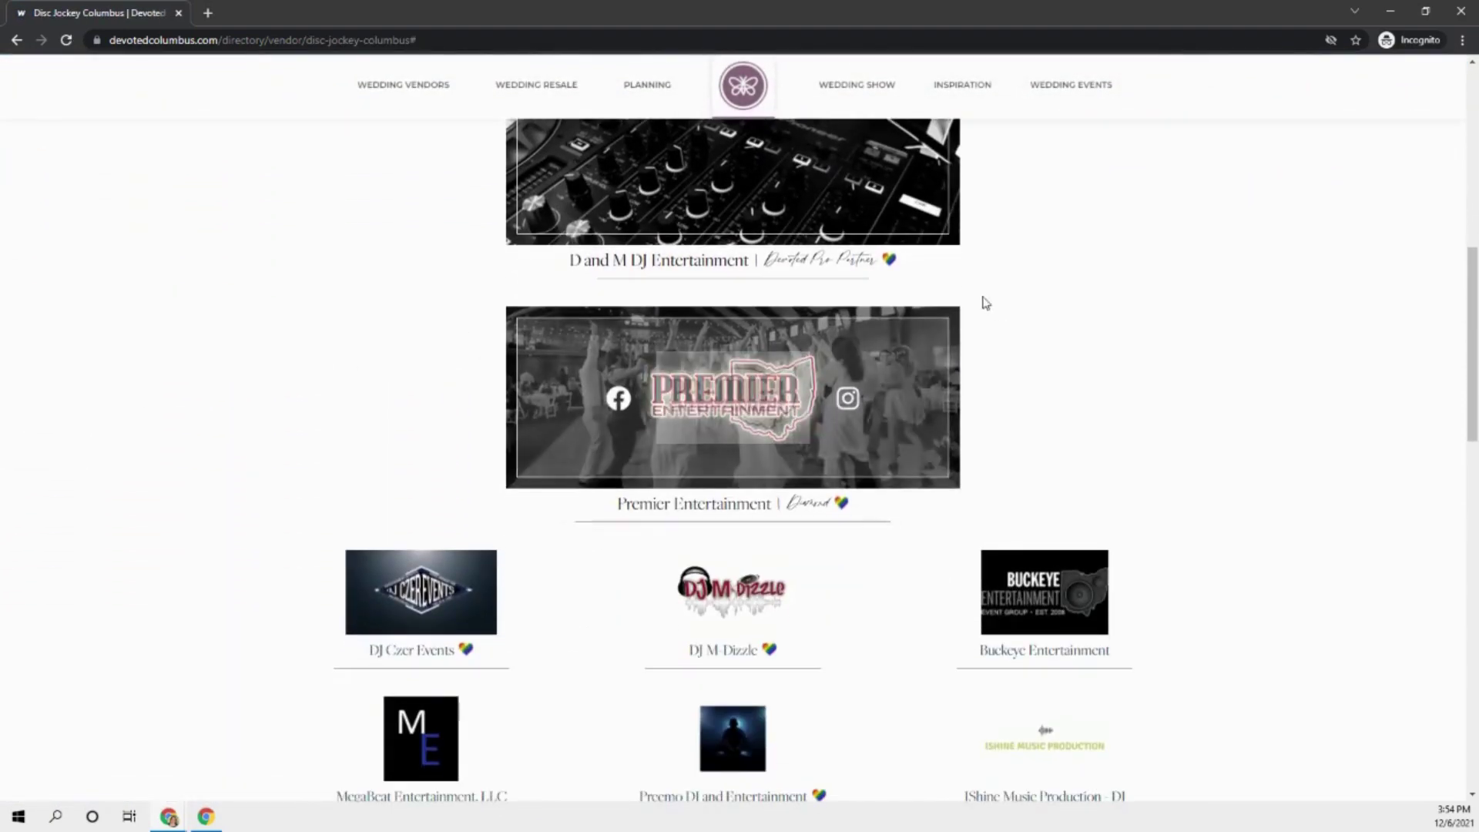
scroll(981, 301, down, 2)
scroll(980, 301, down, 4)
scroll(1005, 331, down, 3)
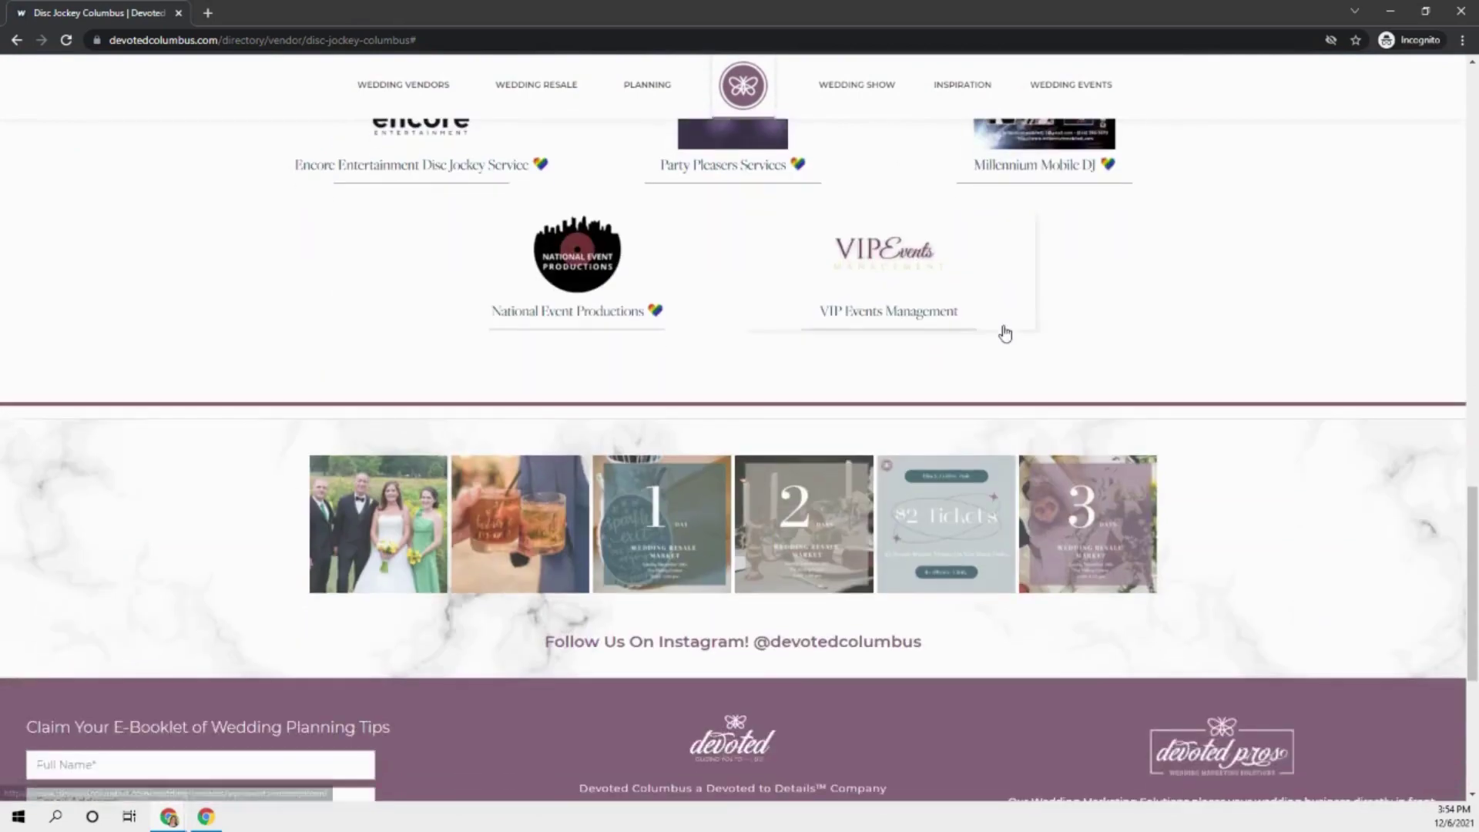
scroll(1005, 330, up, 5)
scroll(1004, 333, up, 4)
scroll(1004, 334, up, 3)
scroll(1005, 333, up, 1)
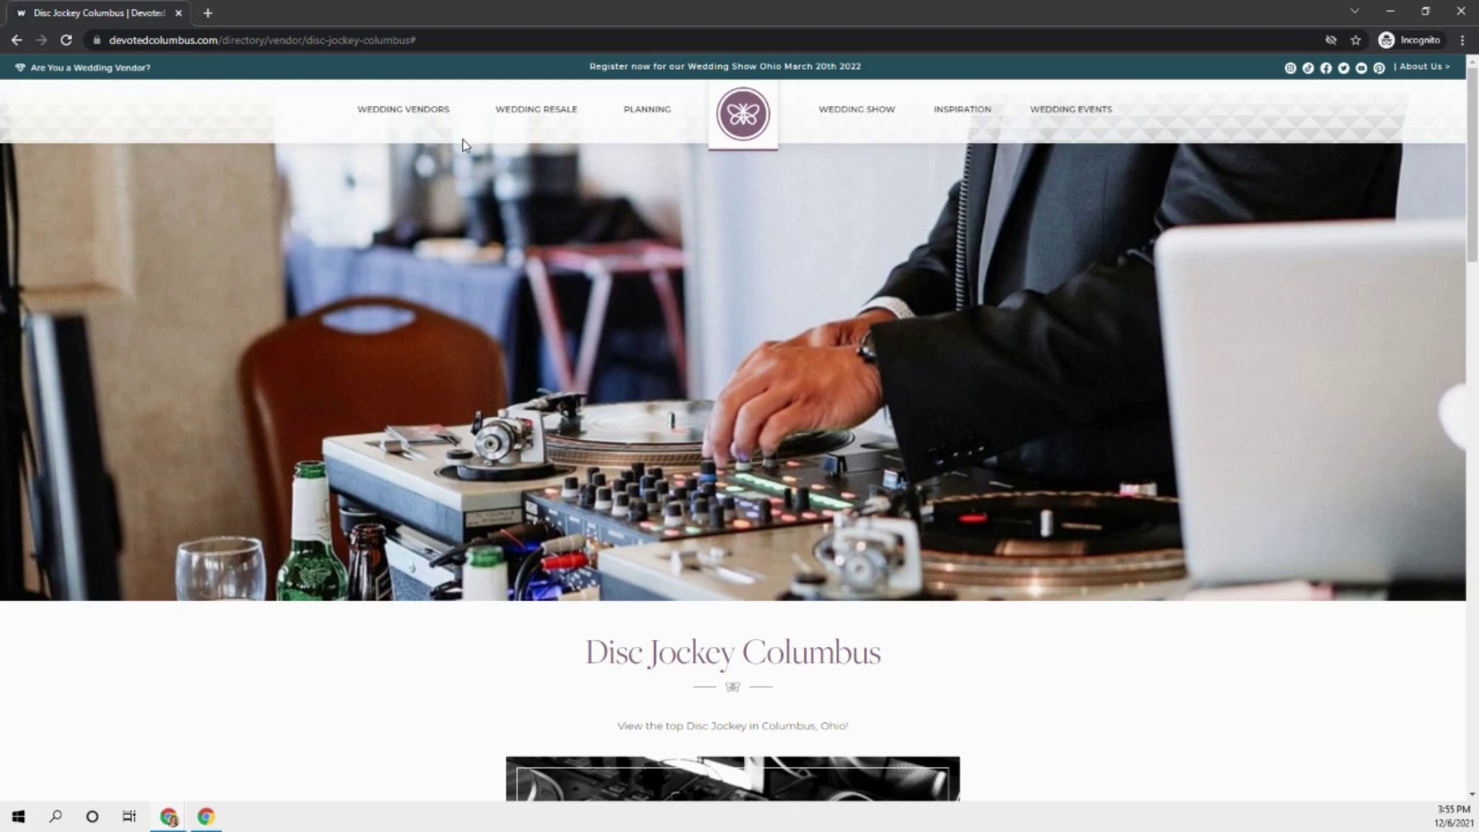
mouse_move(90, 67)
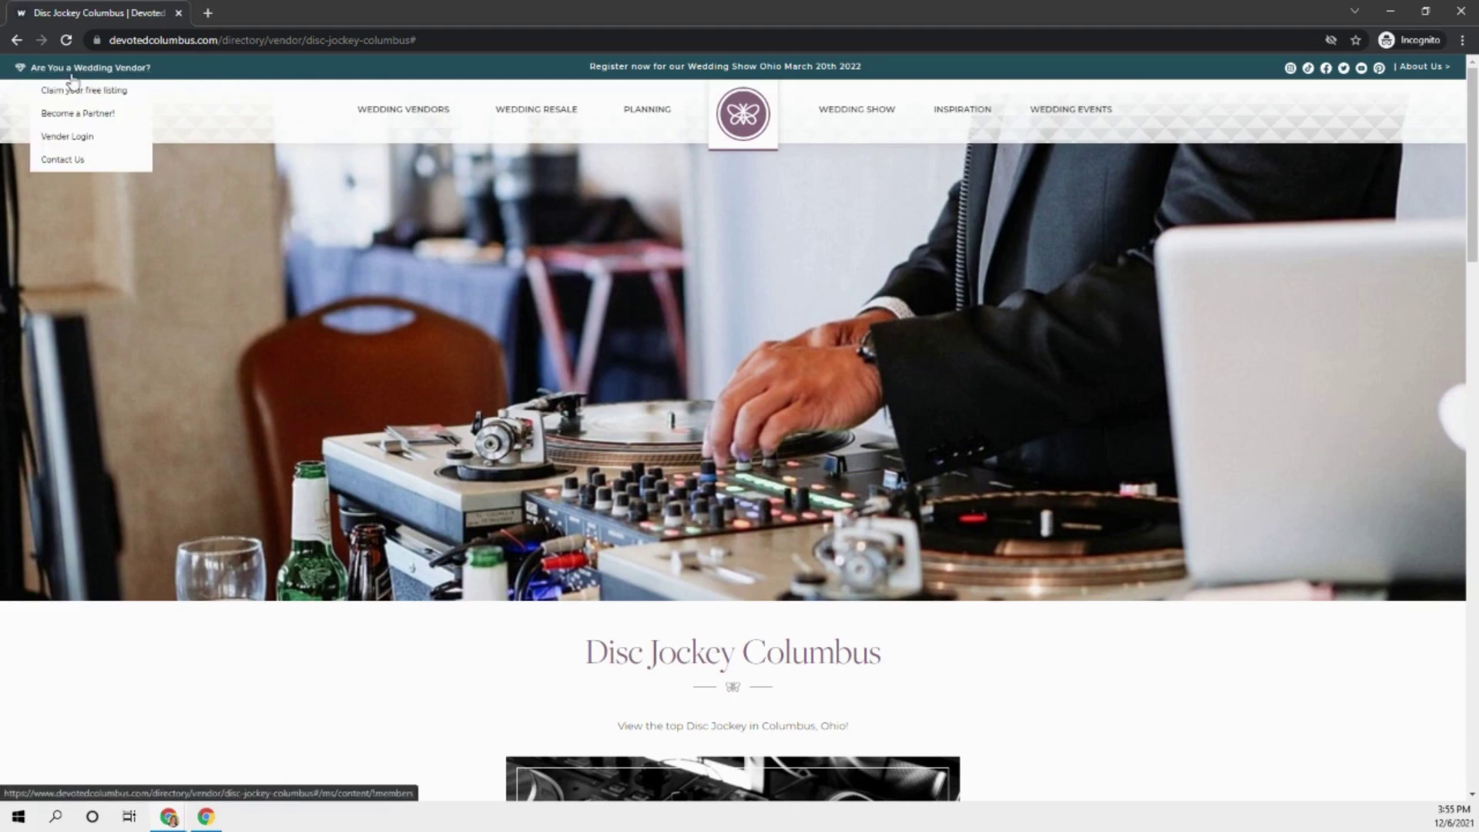
Step: Open 'Become a Partner!' pricing and switch the packages to YEARLY
click(69, 97)
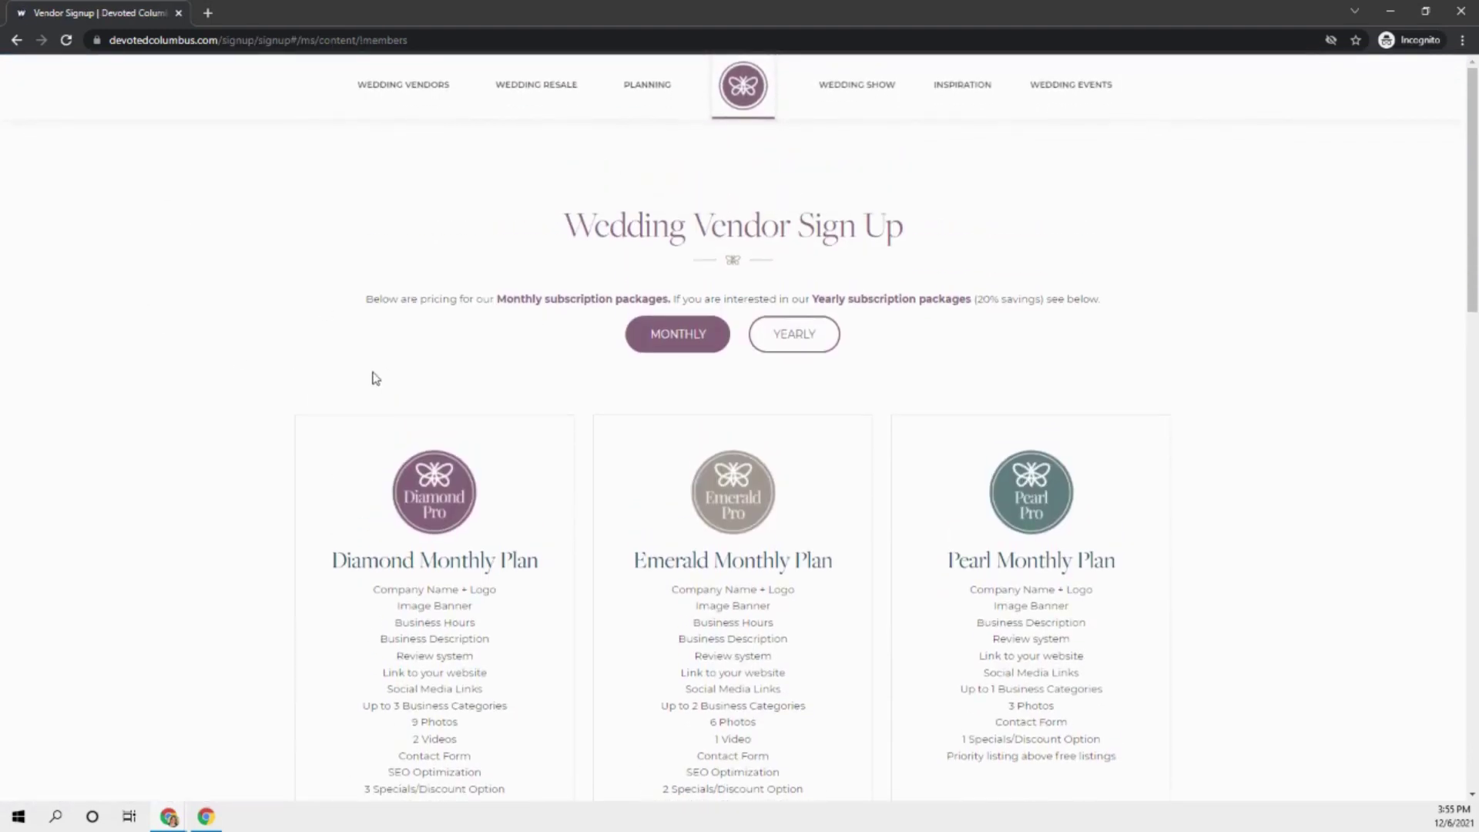
click(783, 338)
scroll(965, 339, down, 2)
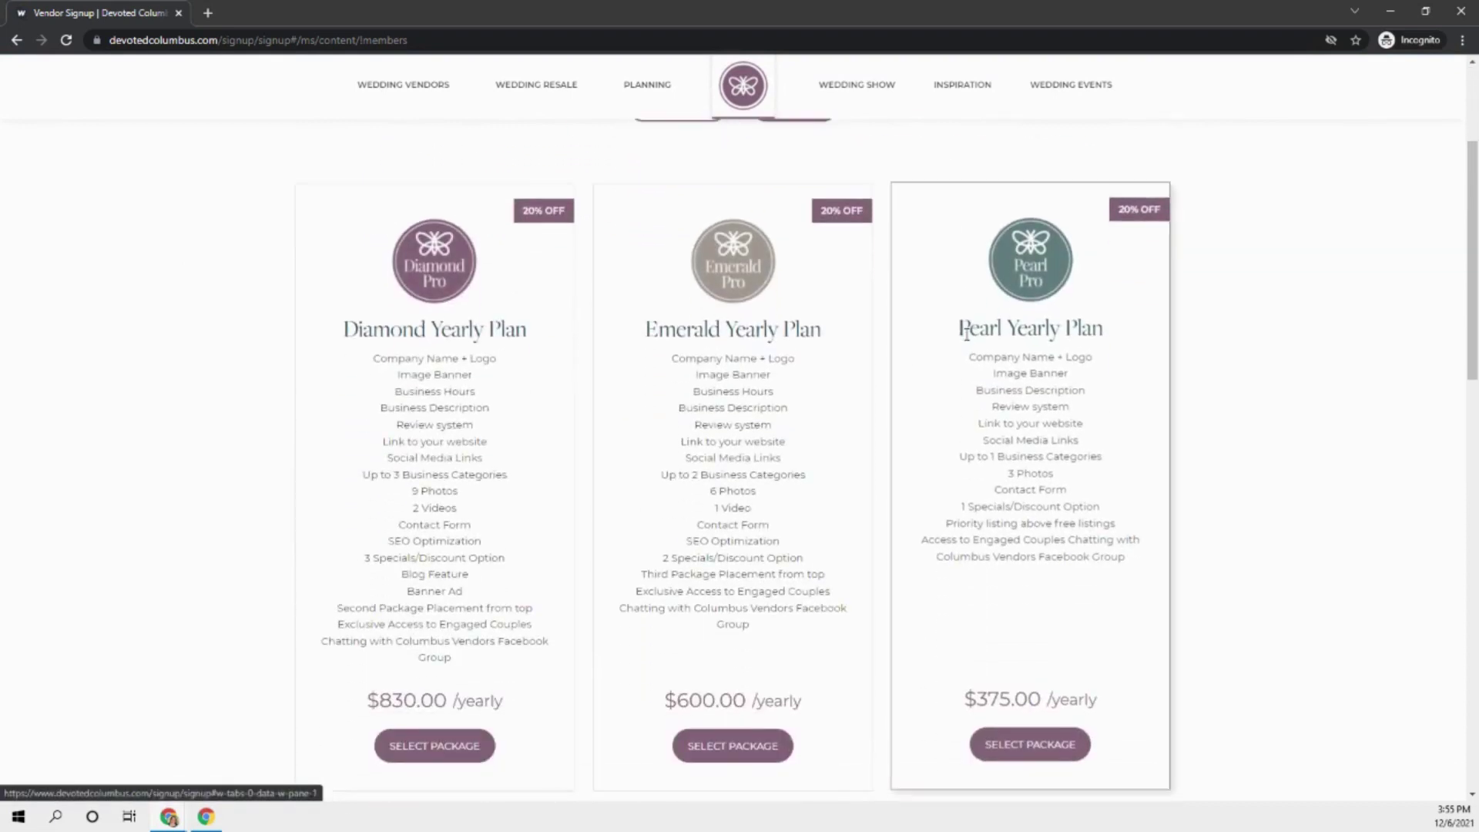
scroll(1202, 342, down, 1)
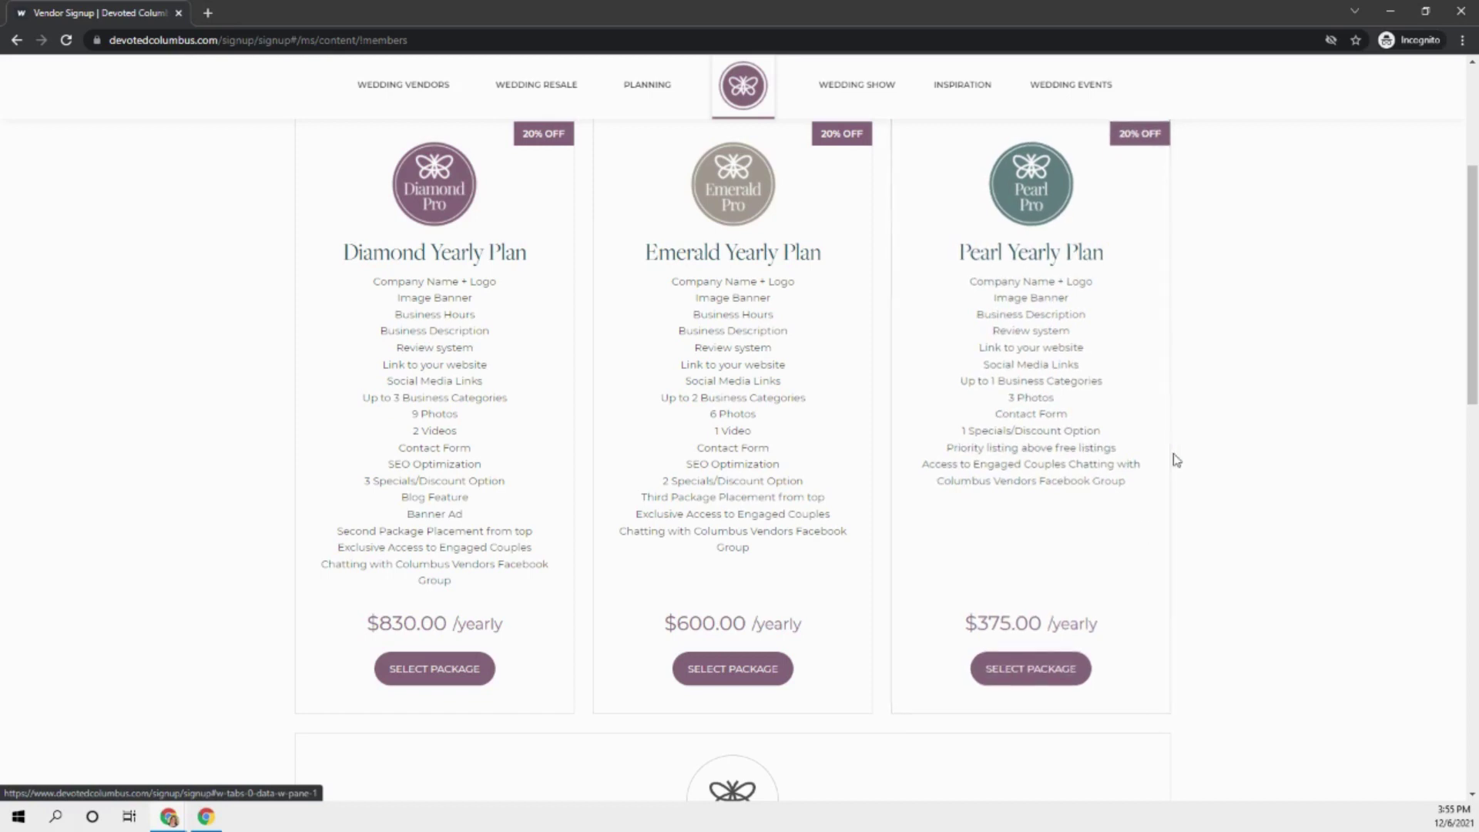
scroll(1174, 459, down, 3)
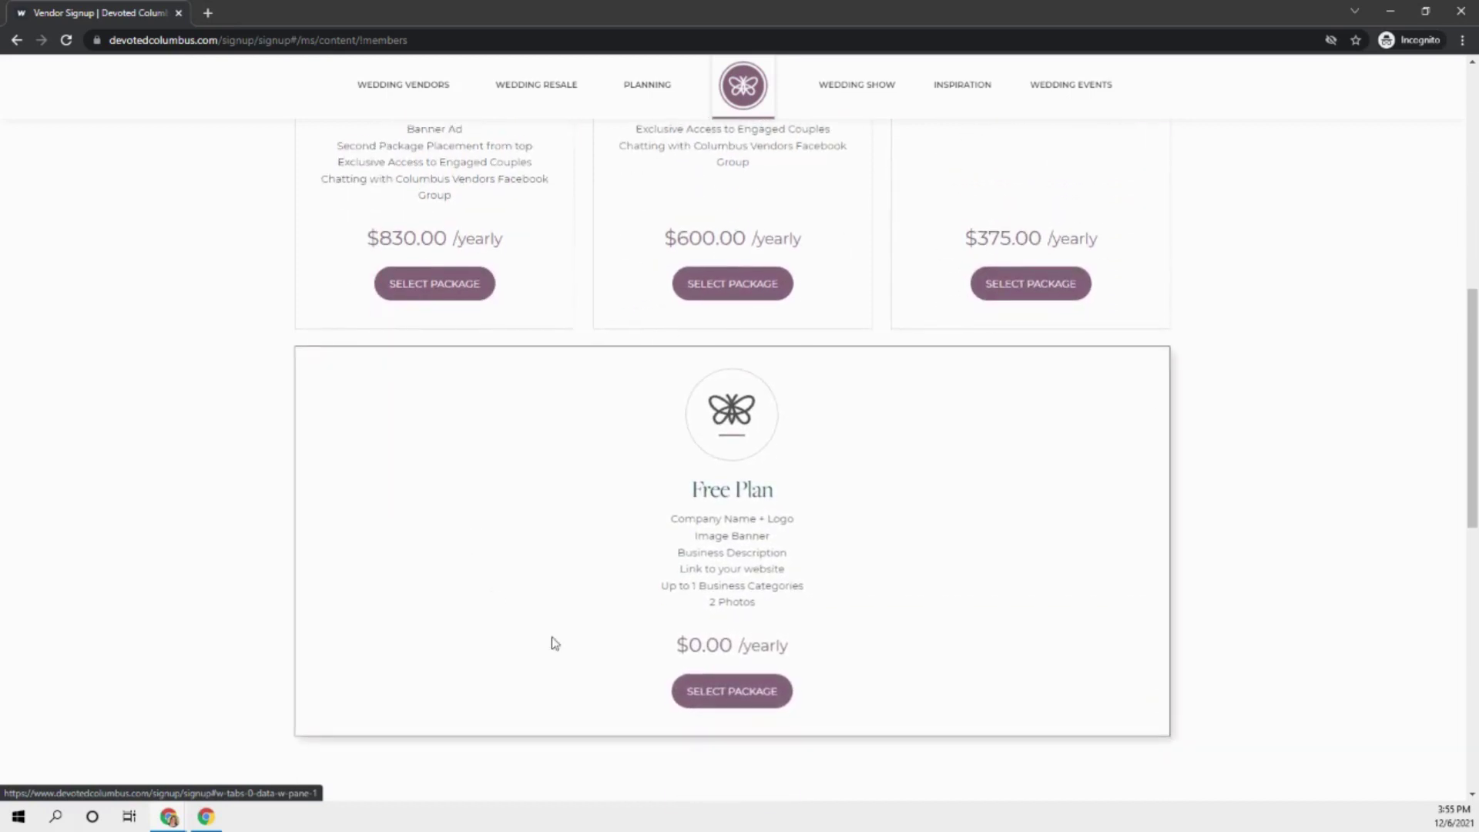
Step: Select the $0 Free Plan package to start its sign-up form
click(727, 698)
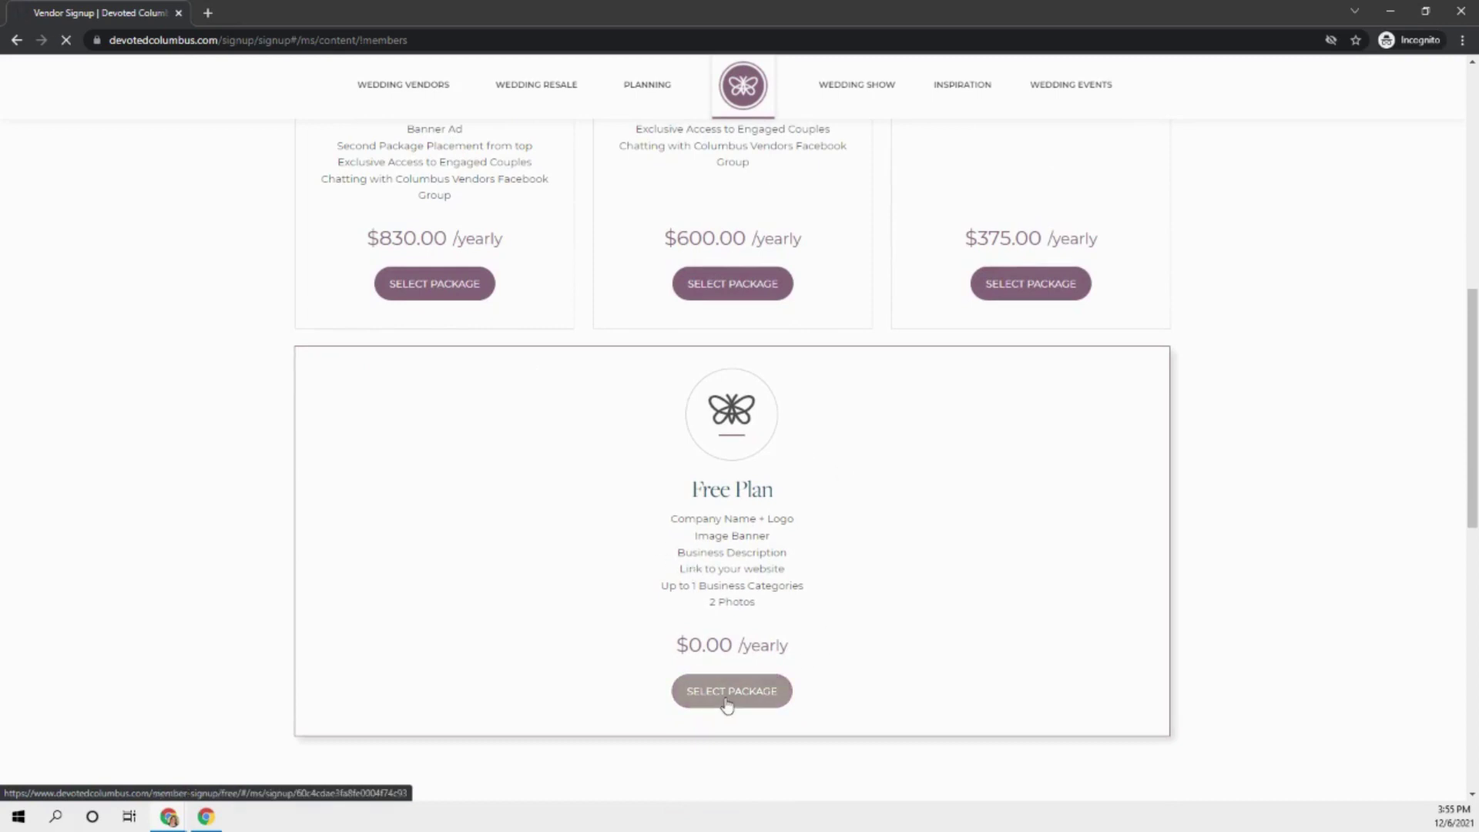